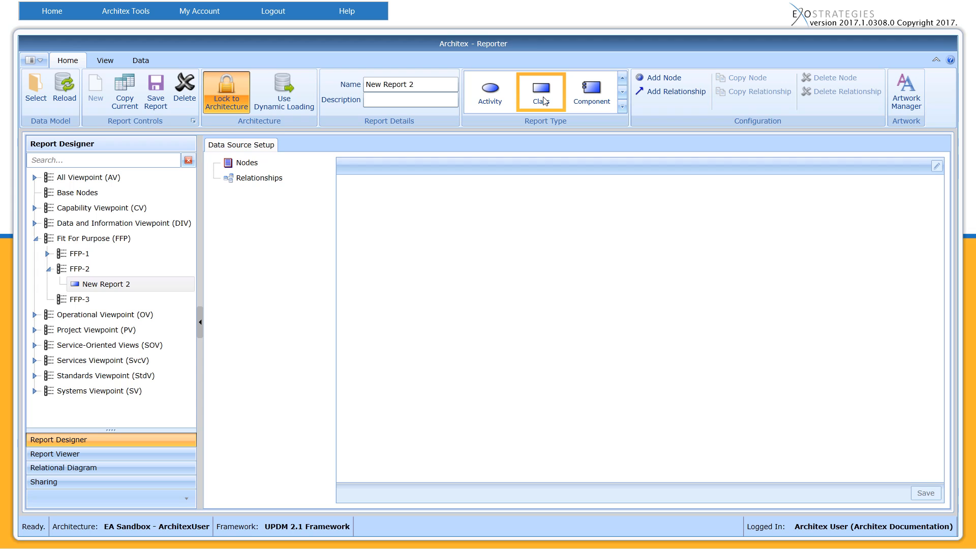
- Change the type of New Report 2 to a Custom diagram and accept erasing its template
left_click(622, 107)
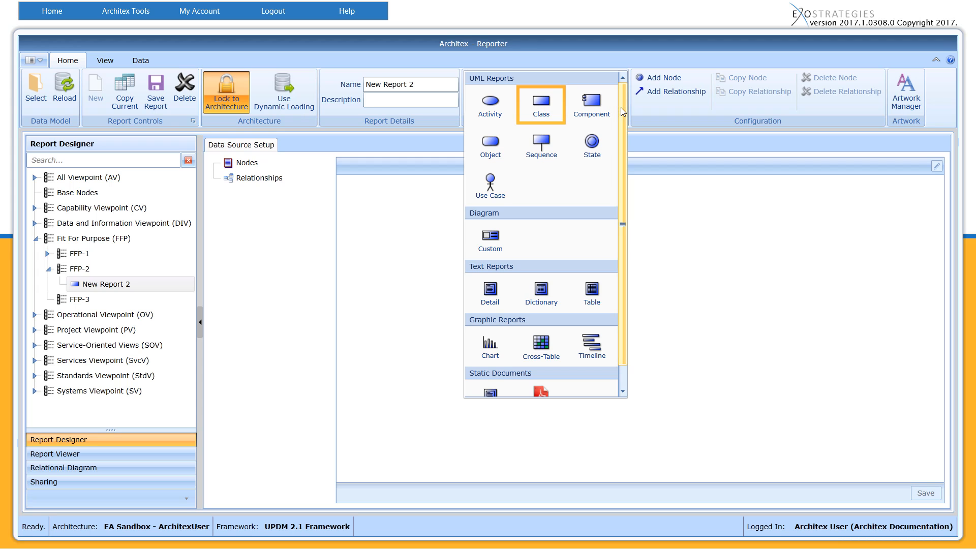
left_click(490, 238)
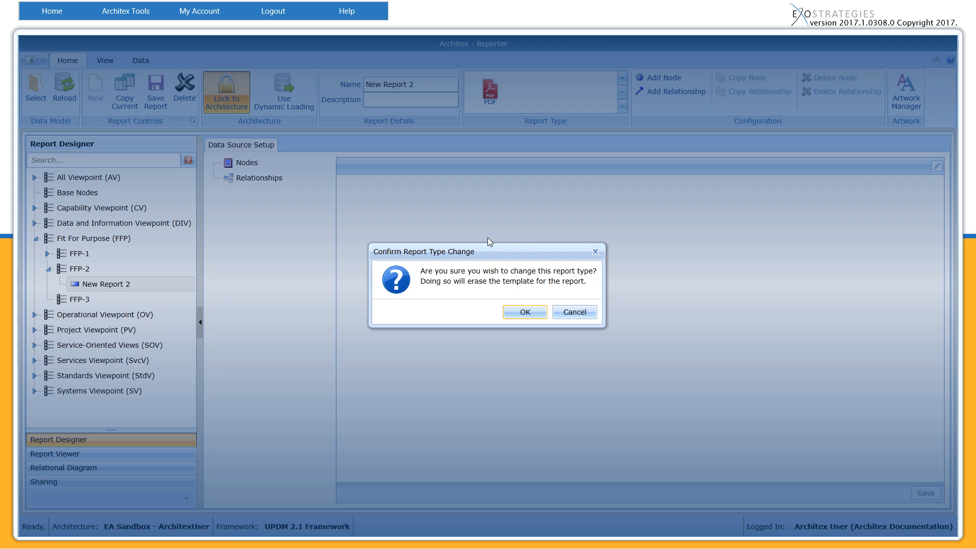
left_click(524, 311)
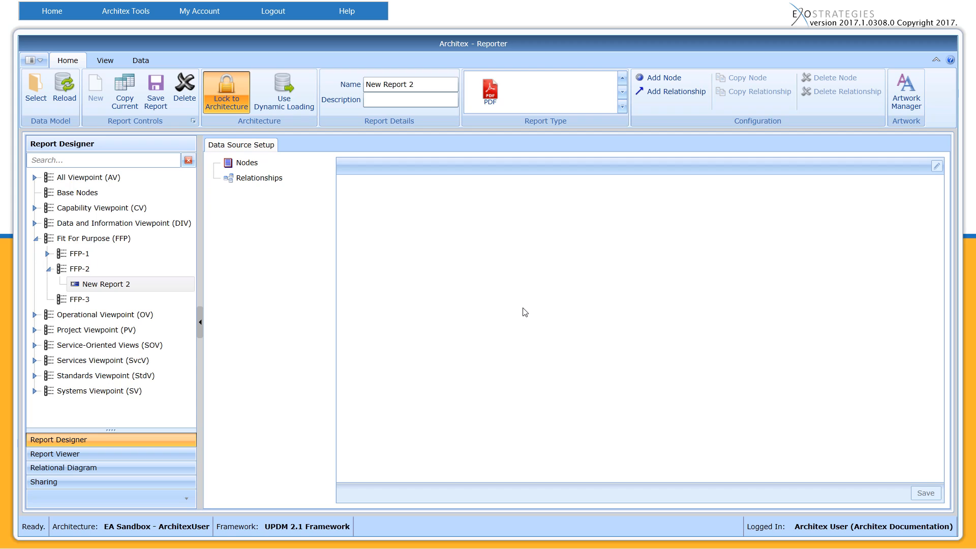
- Rename the report to Example Custom Report
left_click_drag(419, 86, 365, 87)
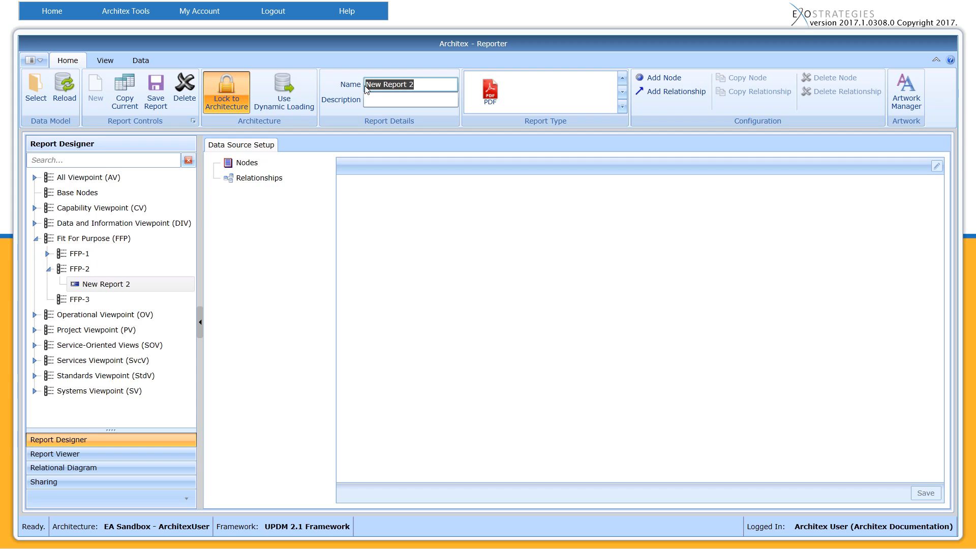
type("Example Cu")
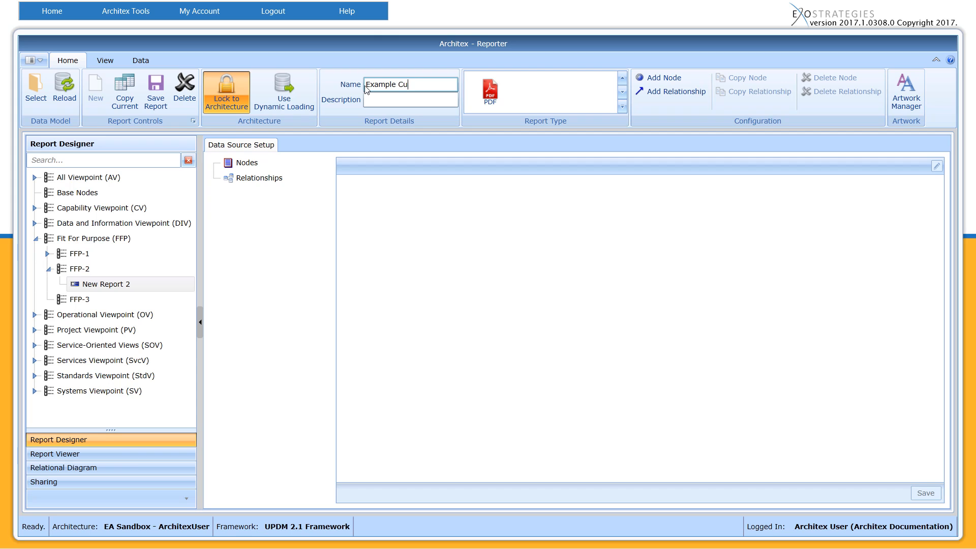
type("stom Report")
left_click(381, 100)
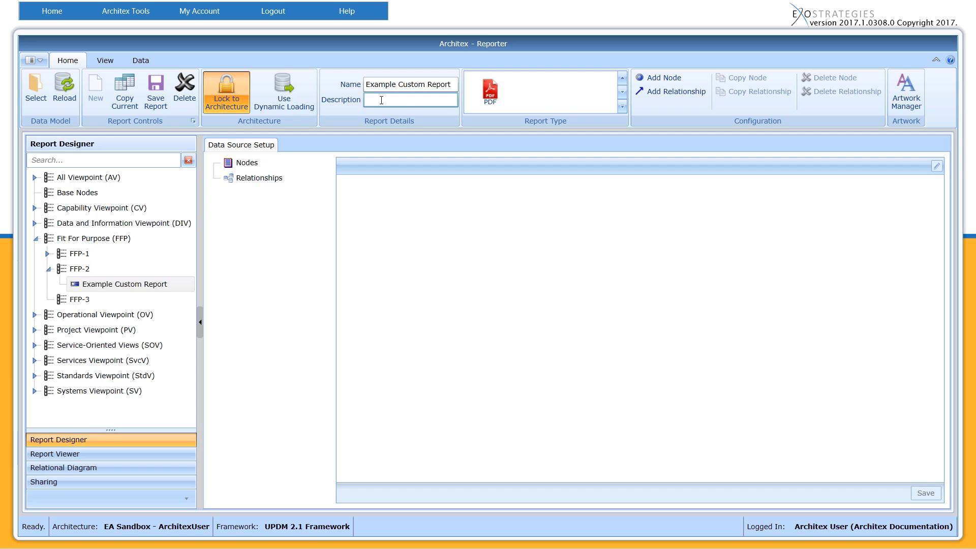
- Add a node to the report's data source and set its name to Capability
left_click(663, 77)
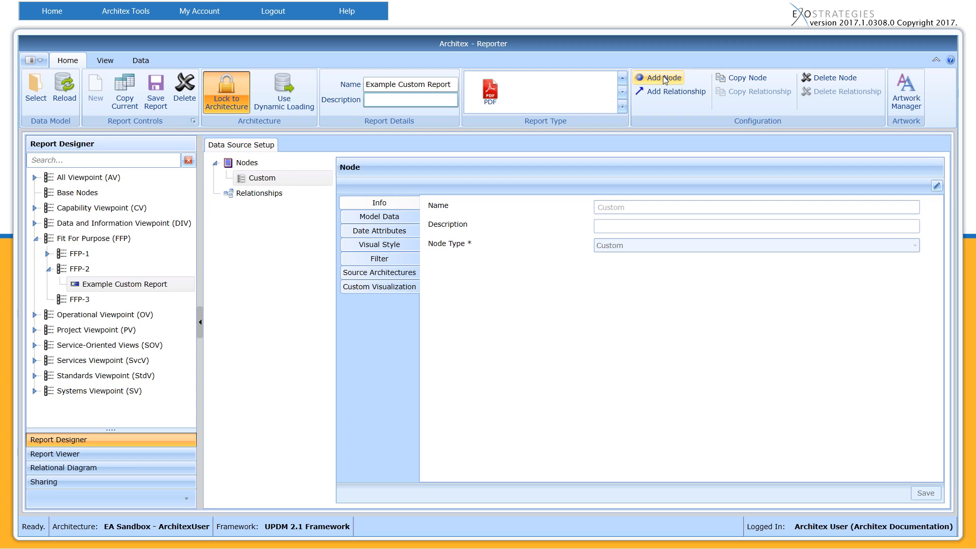
left_click(938, 186)
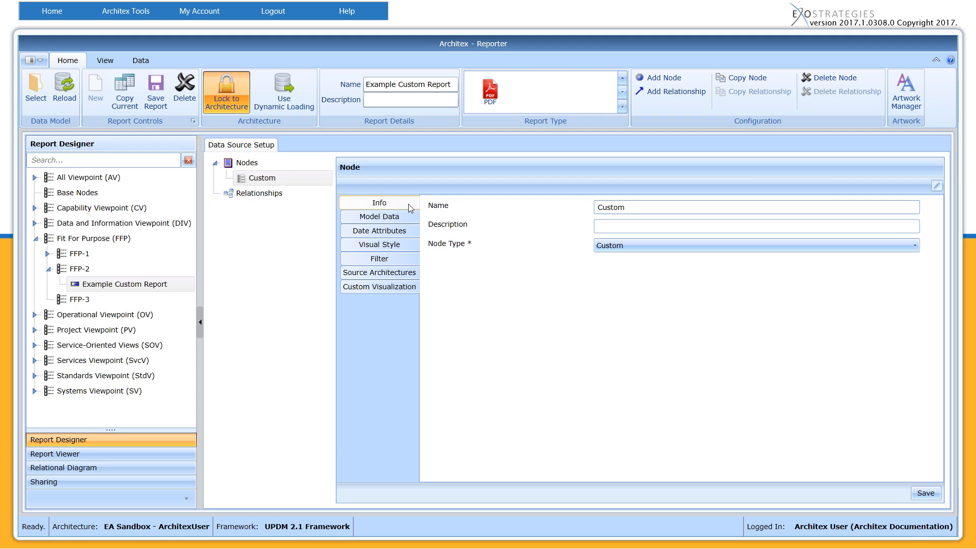
left_click_drag(626, 208, 598, 207)
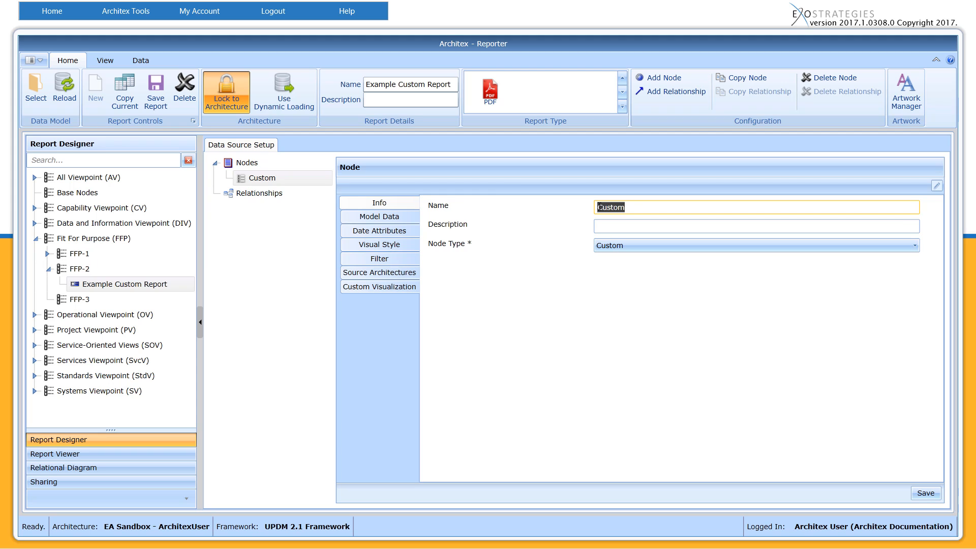
type("Capability")
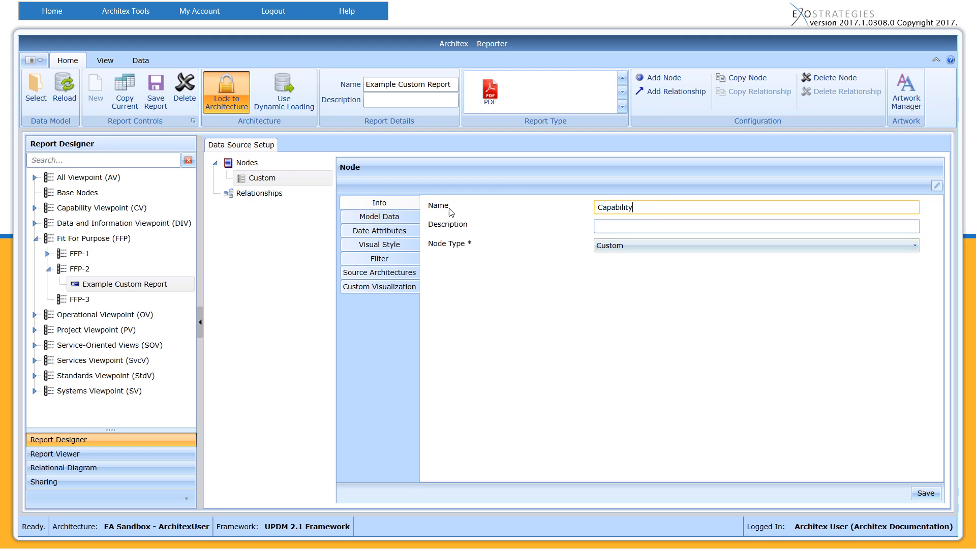
- Set the node's model data to Capability <<Desirer>> with (UPDMElement) Name as the primary value
left_click(407, 216)
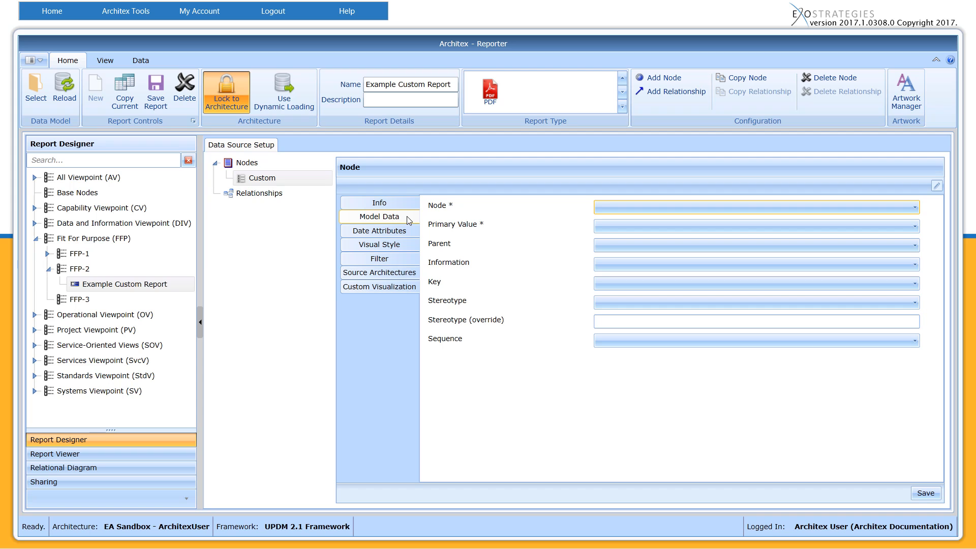
left_click(612, 210)
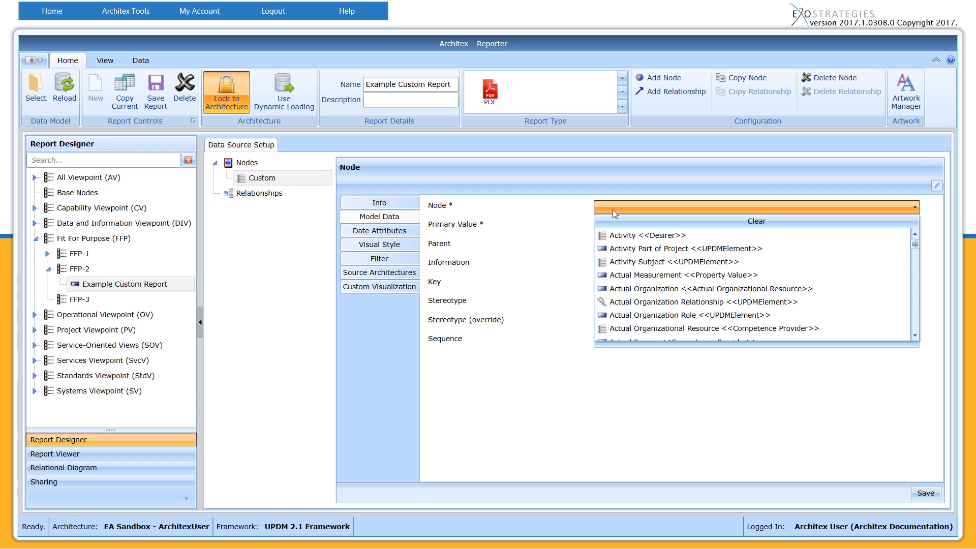
key("c")
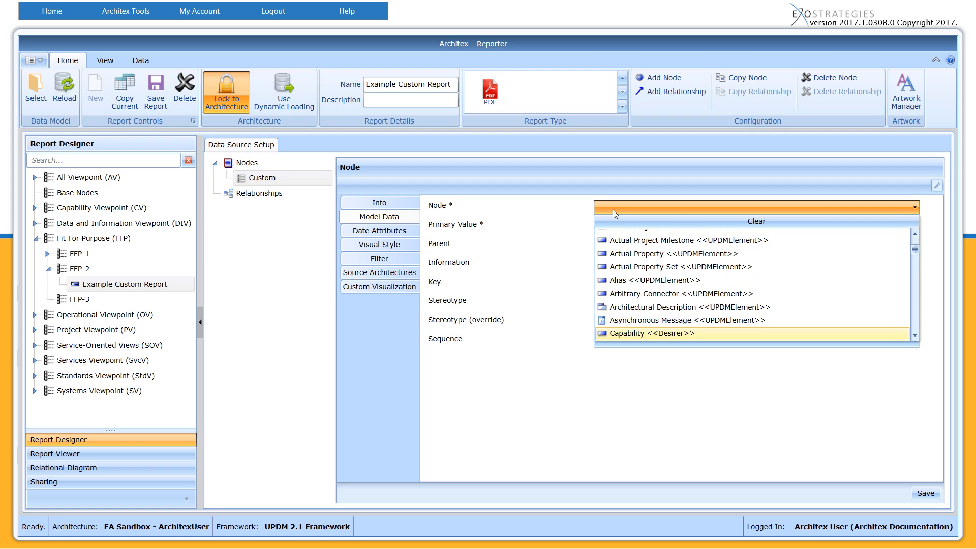
left_click(617, 333)
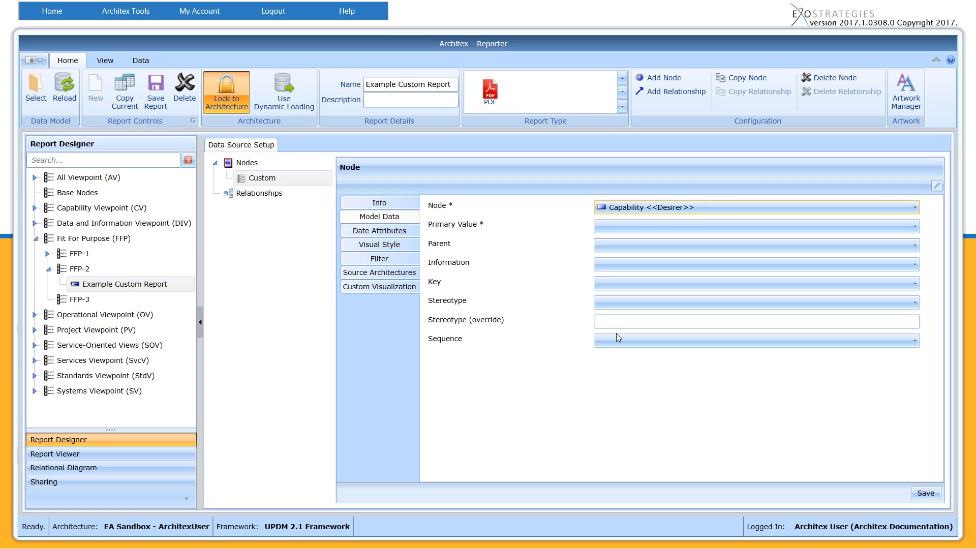
left_click(639, 223)
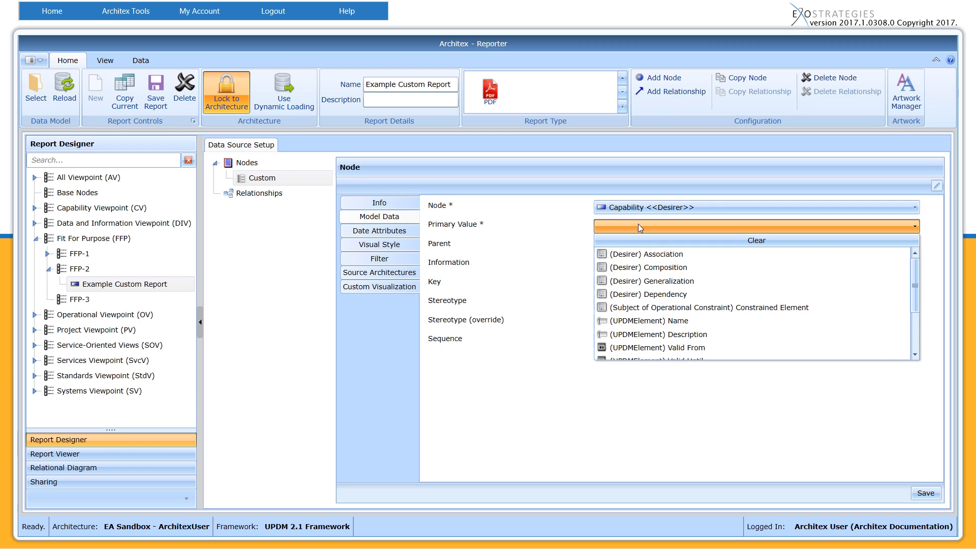
left_click(645, 321)
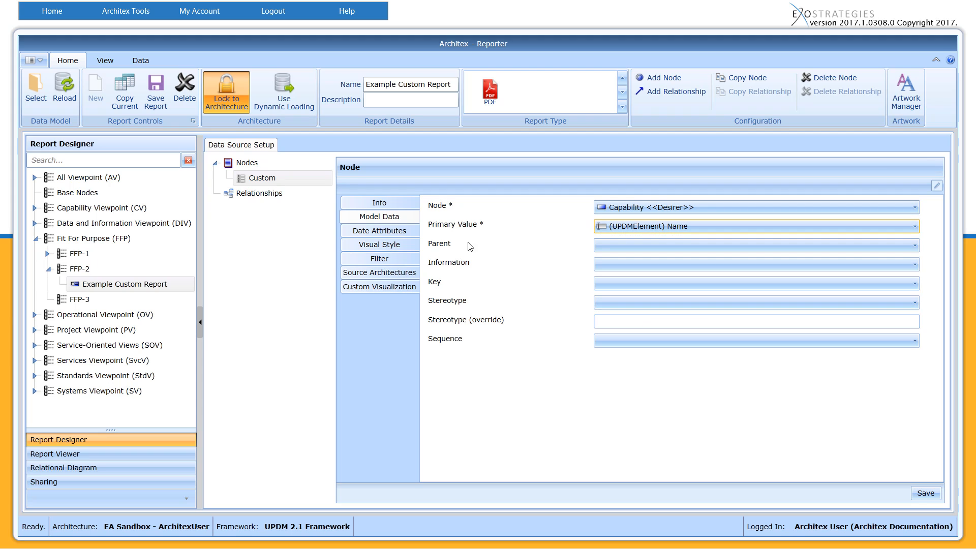
- Set the node's start date to (UPDMElement) Valid From and its end date to (UPDMElement) Valid Until
left_click(415, 233)
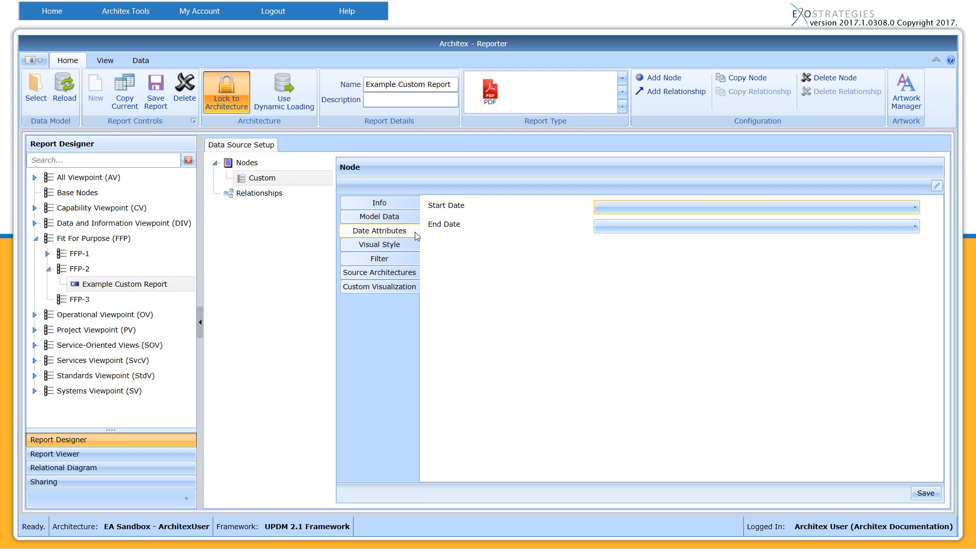
left_click(620, 207)
scroll(628, 281, "down", 1)
left_click(636, 301)
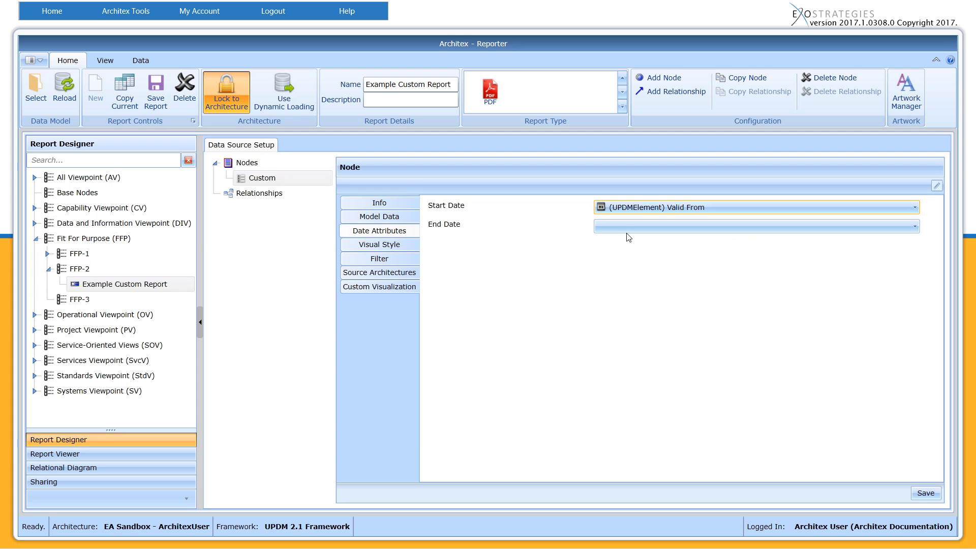
left_click(627, 227)
scroll(641, 326, "down", 2)
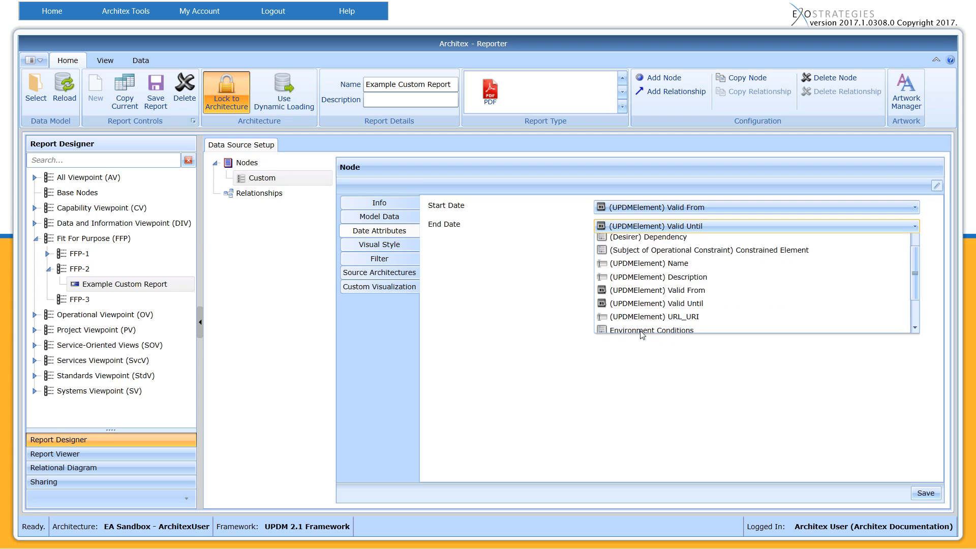
left_click(640, 331)
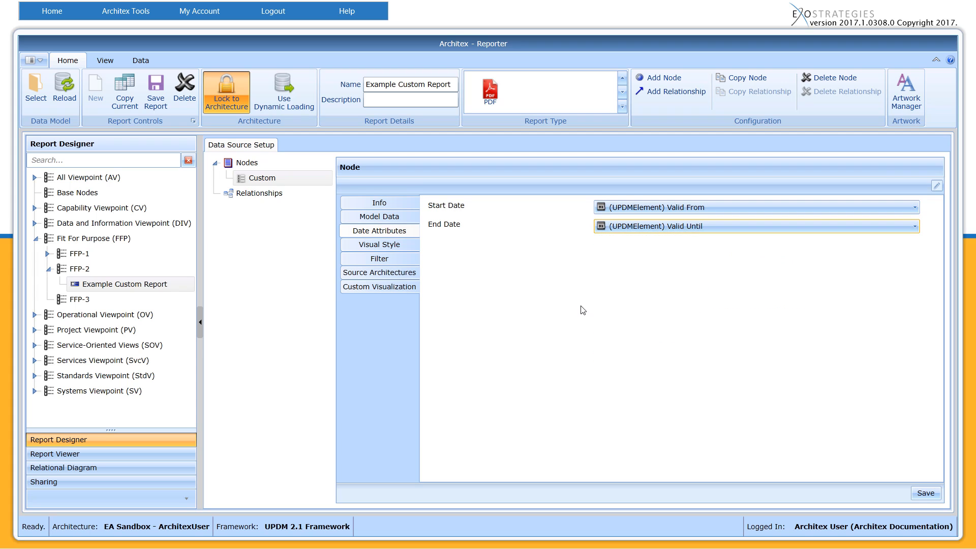
- Add a visual item to the node's custom visualization and name it C2
left_click(408, 288)
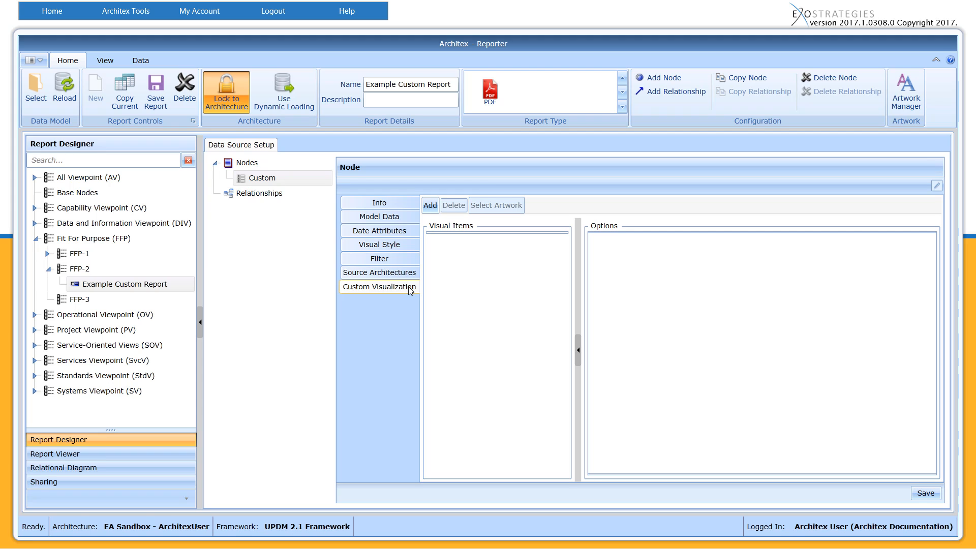
left_click(429, 206)
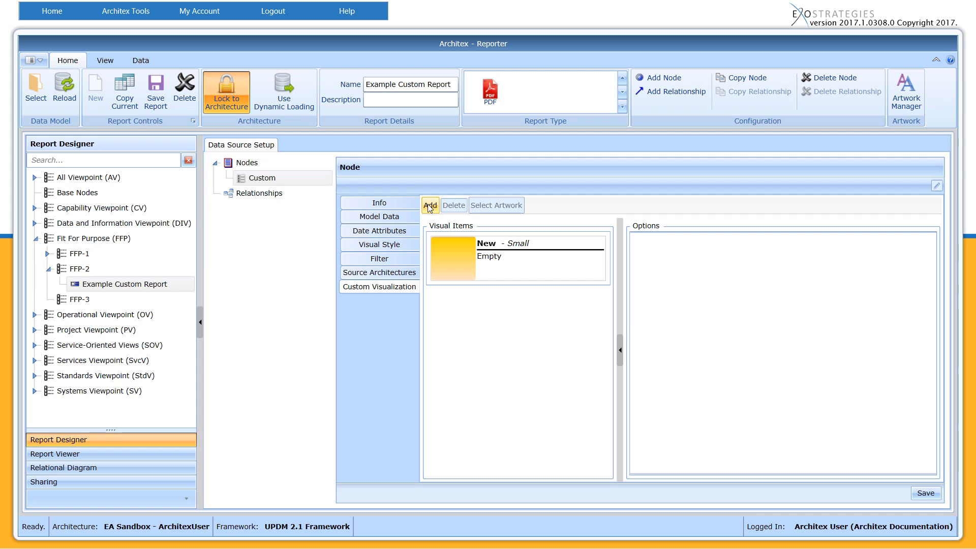
left_click(487, 253)
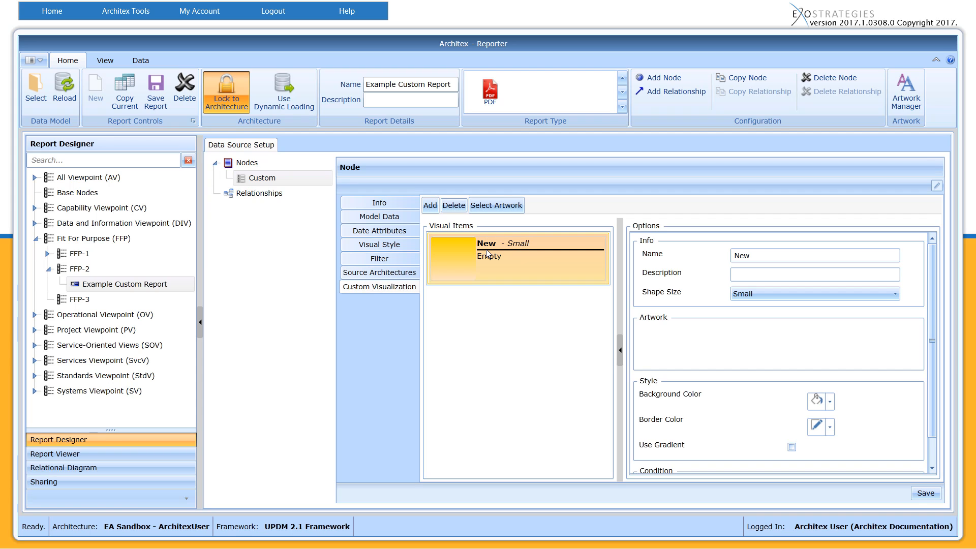
left_click(762, 258)
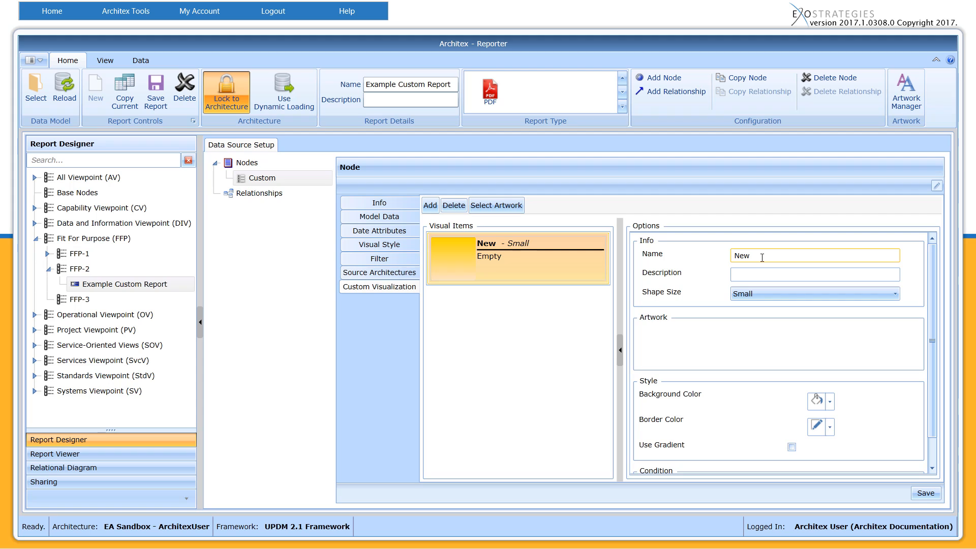
double_click(763, 258)
type("C2")
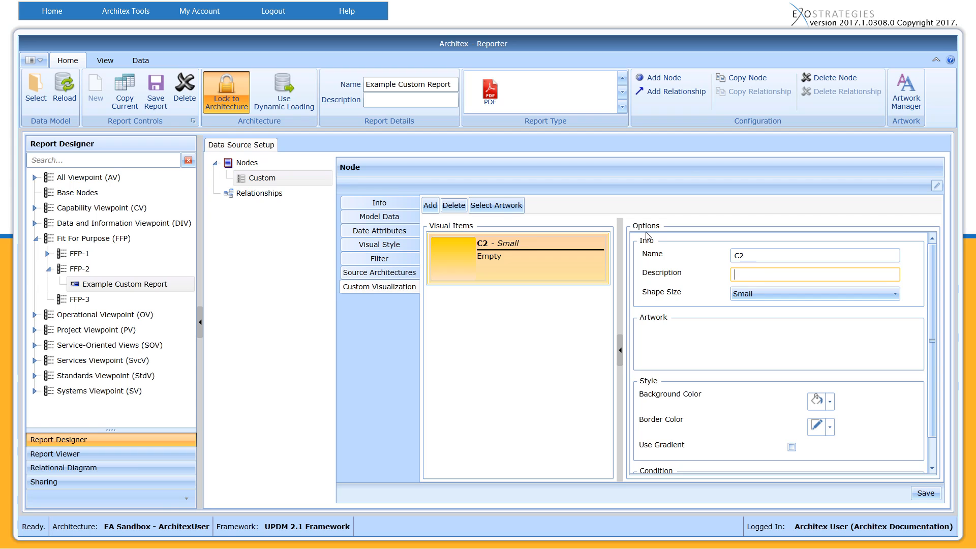
- Assign the C2 Center artwork from the Tutorials group to the C2 visual item
left_click(508, 209)
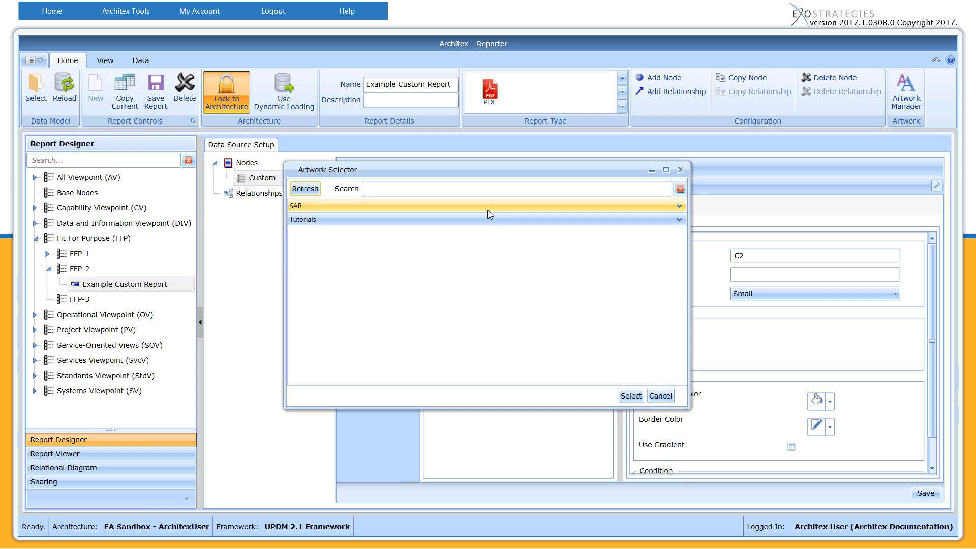
left_click(487, 221)
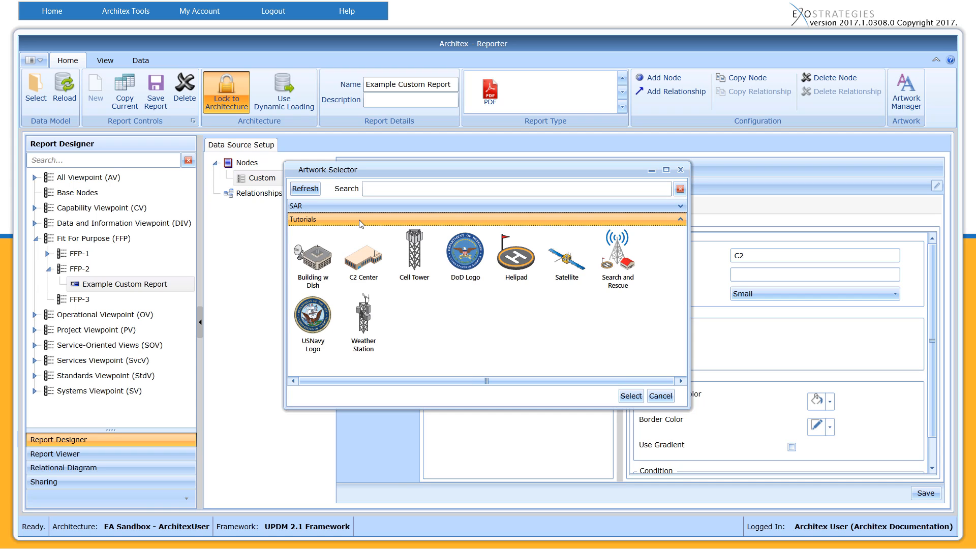
left_click(362, 257)
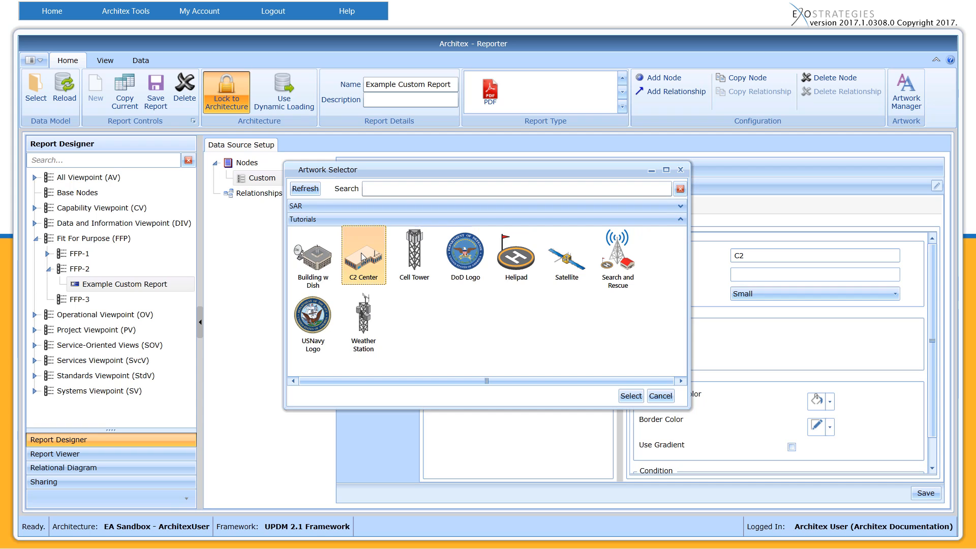
left_click(630, 399)
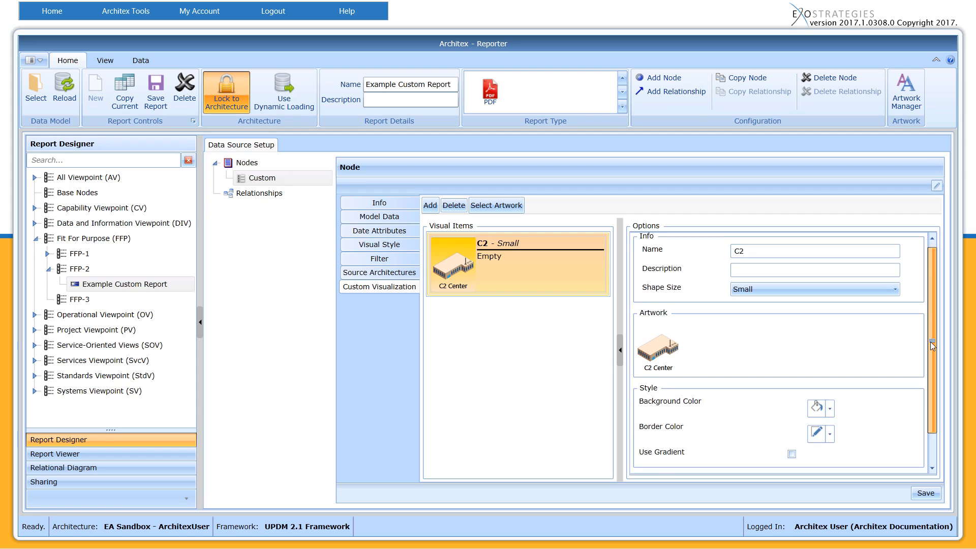
- Add a condition to the C2 visual item requiring that the Primary Value contains C2
scroll(930, 342, "down", 1)
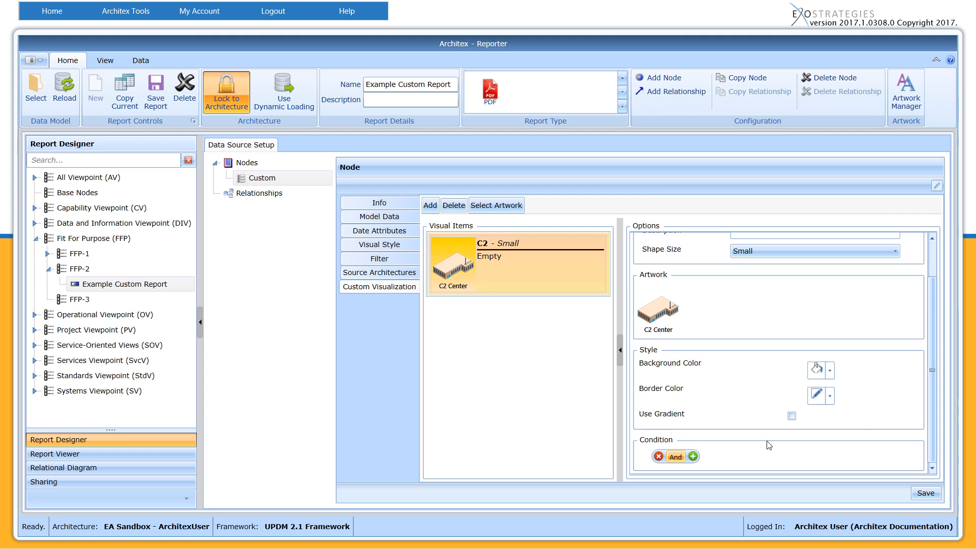
left_click(694, 457)
scroll(706, 450, "down", 1)
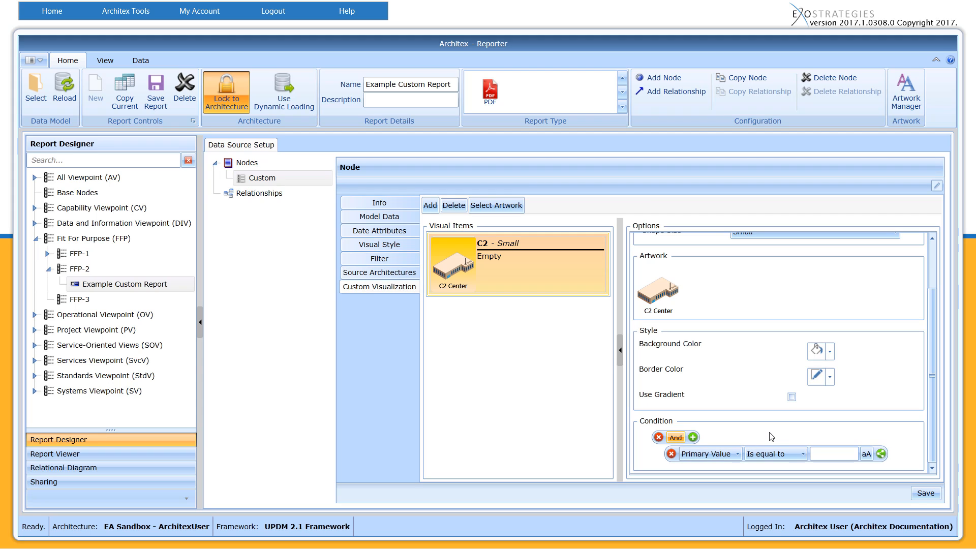
left_click(793, 454)
left_click(768, 384)
type("C2")
- Add a second visual item to the custom visualization and name it SAR
left_click(430, 206)
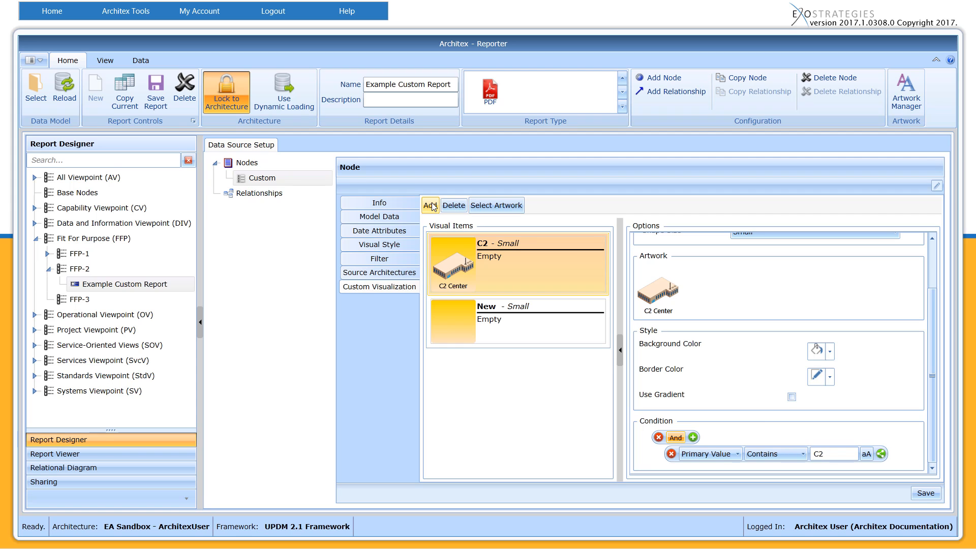
left_click(524, 330)
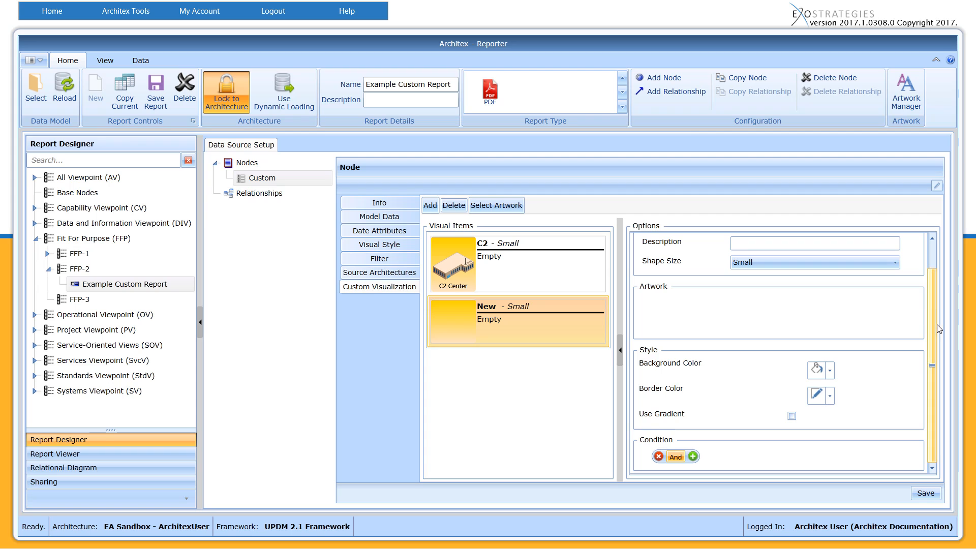
left_click_drag(937, 324, 933, 267)
left_click(767, 254)
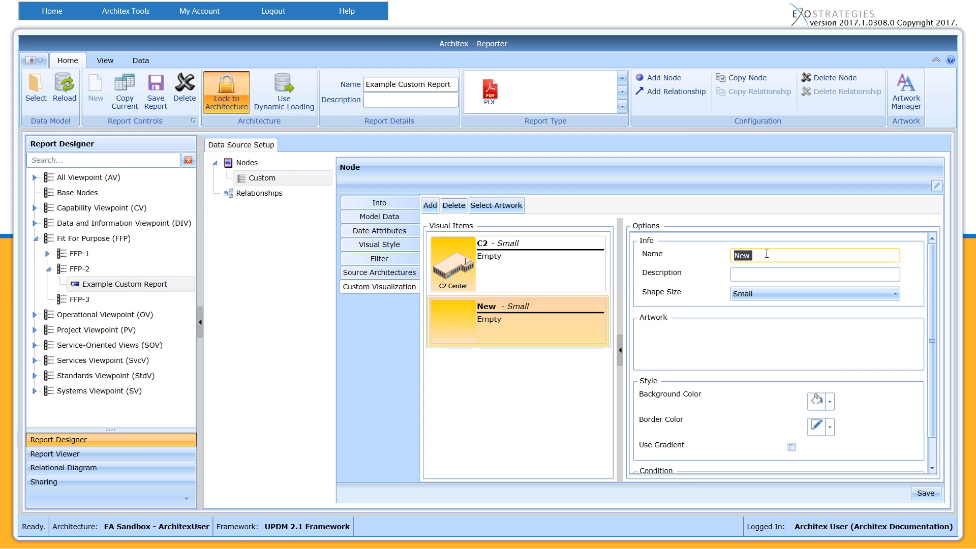
type("SAR")
- Assign the Search and Rescue artwork from the Tutorials group to the SAR visual item
left_click(497, 205)
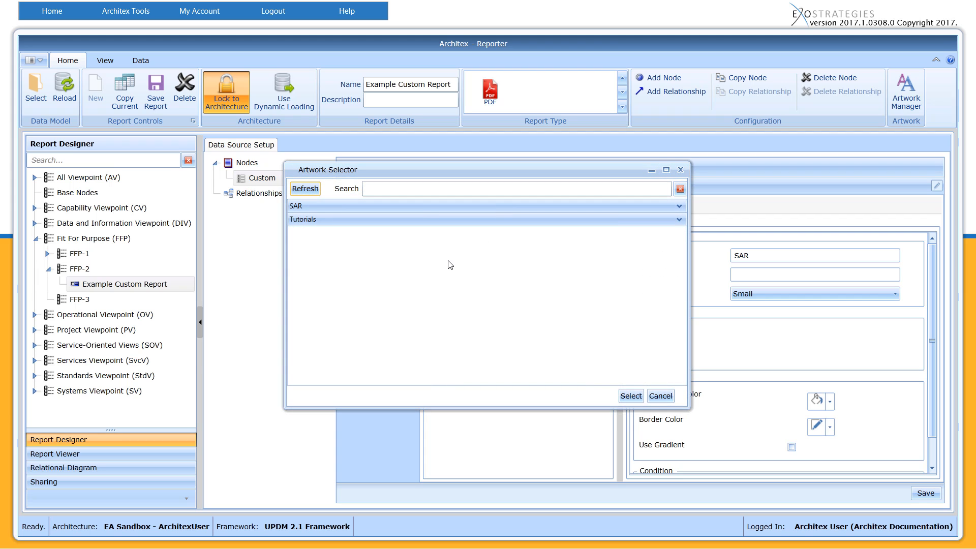
left_click(414, 219)
left_click(619, 270)
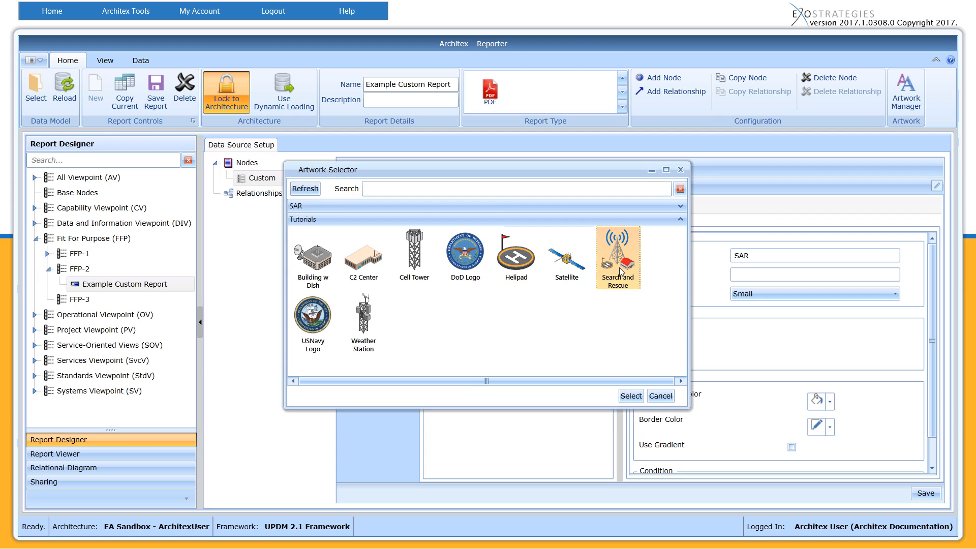
left_click(631, 395)
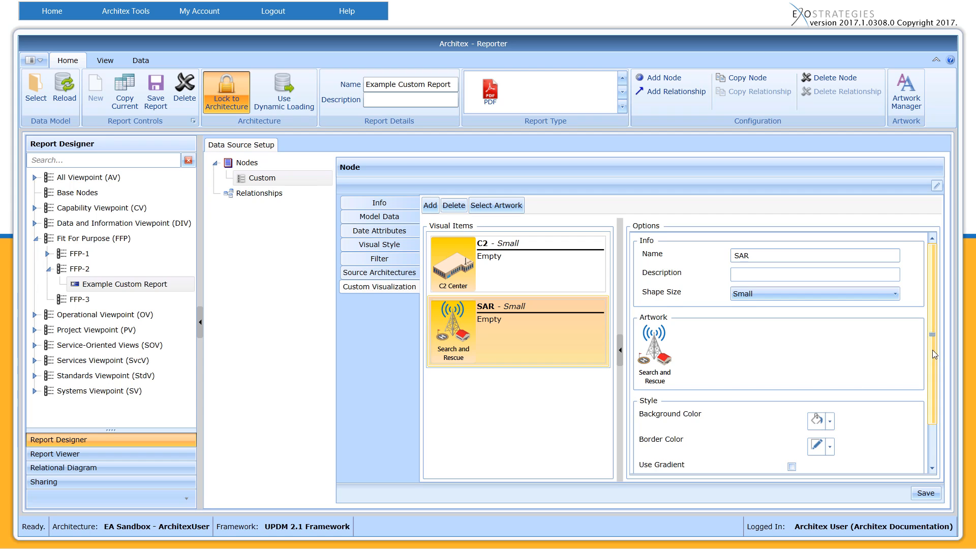
- Add a condition to the SAR visual item requiring that the Primary Value contains SAR
scroll(926, 424, "down", 2)
left_click(694, 455)
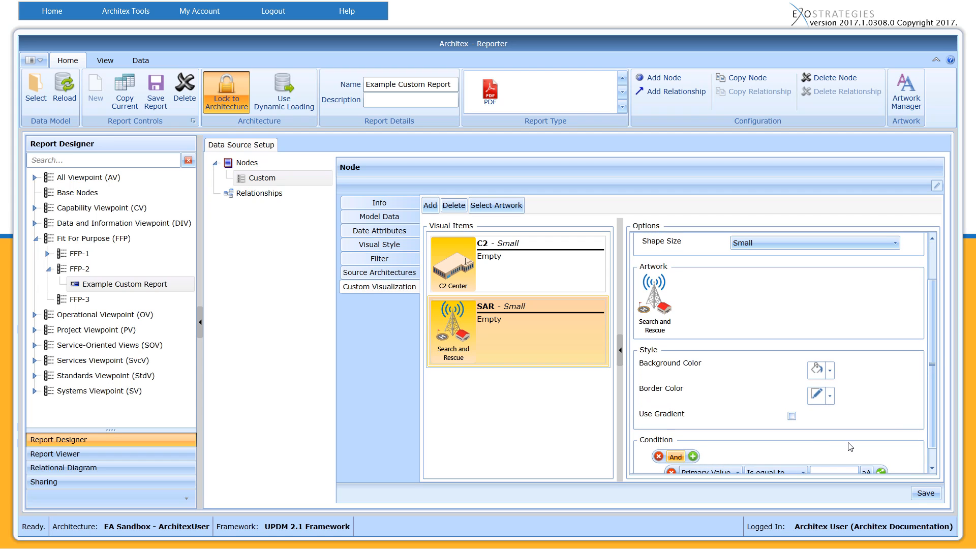
scroll(933, 413, "down", 1)
left_click(777, 454)
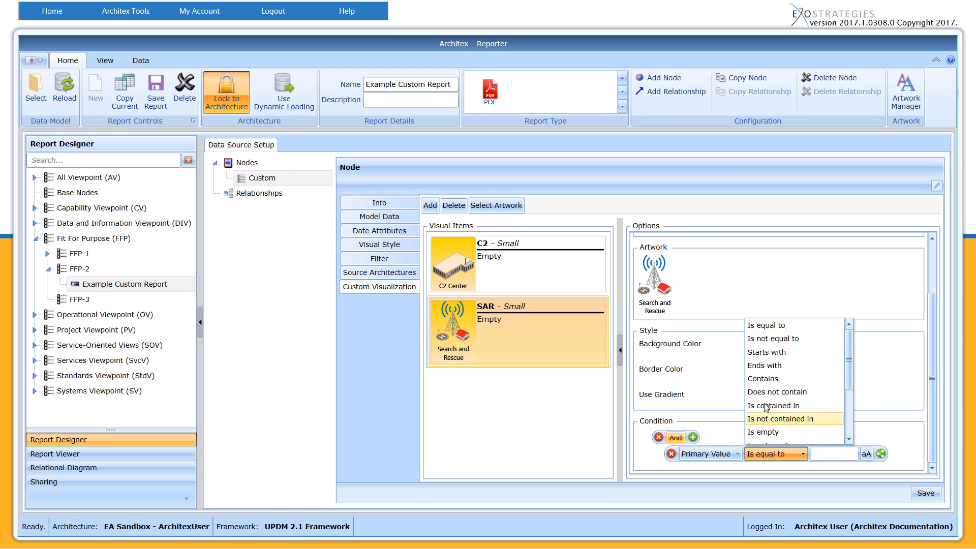
left_click(776, 379)
left_click(836, 454)
type("SAR")
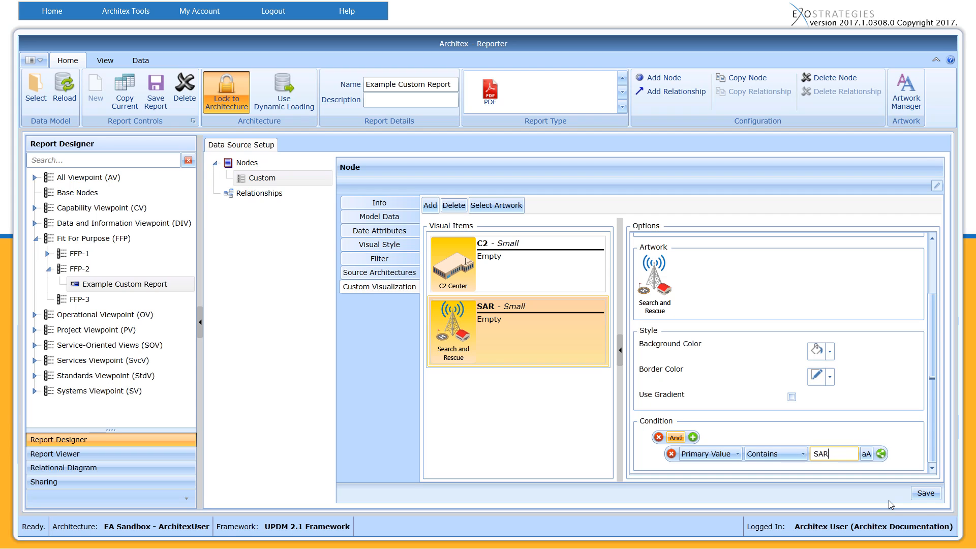
- Save the node's custom visualization settings and the Example Custom Report
left_click(928, 497)
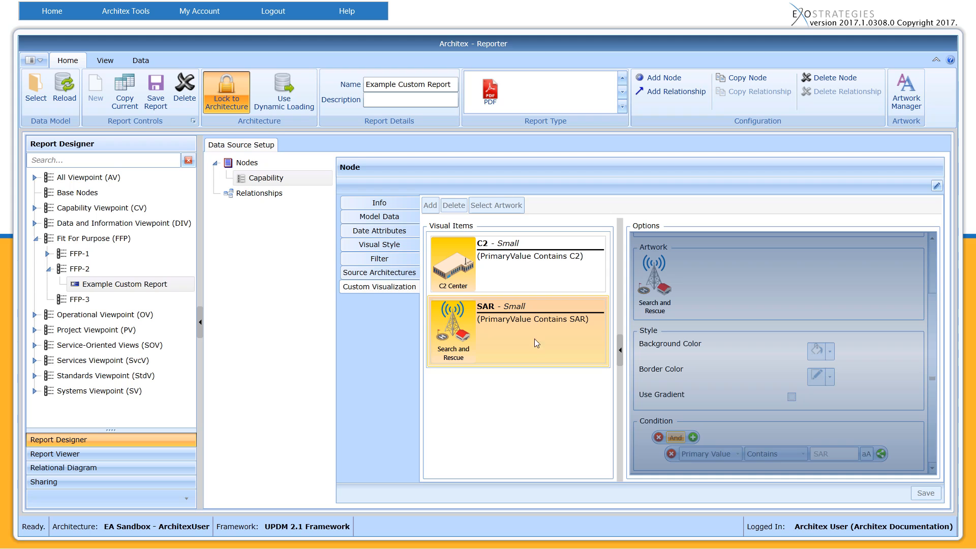
left_click(155, 92)
- Generate the Example Custom Report diagram in the Report Viewer and save it to the database
left_click(80, 455)
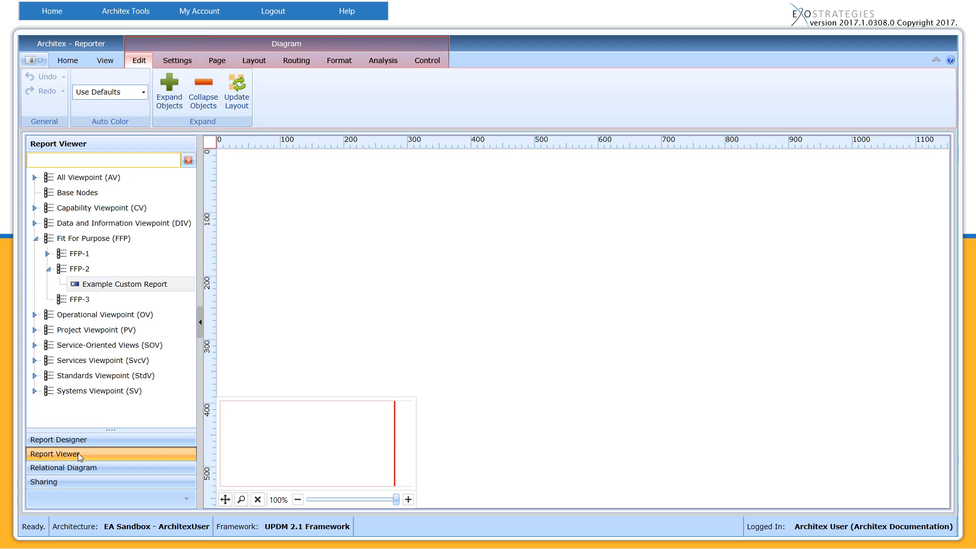
left_click(68, 59)
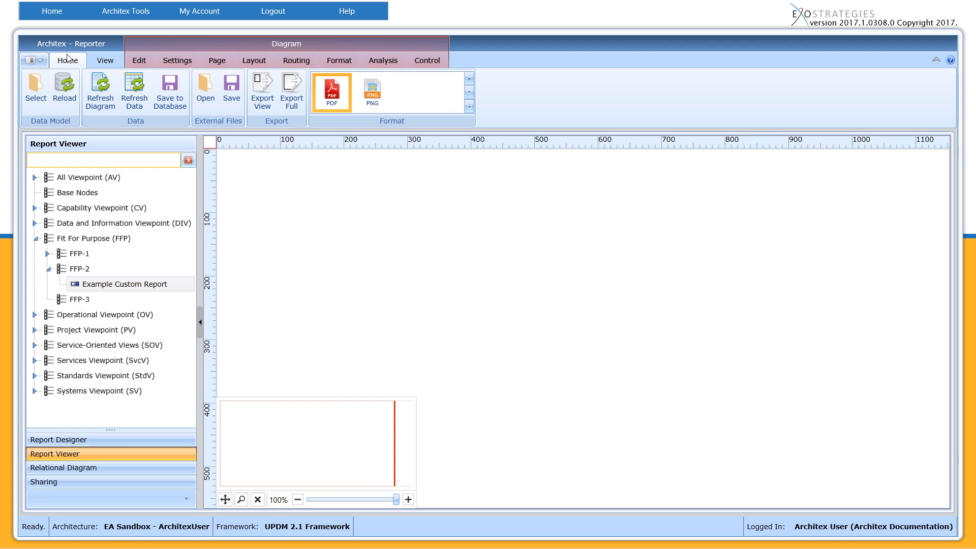
left_click(93, 88)
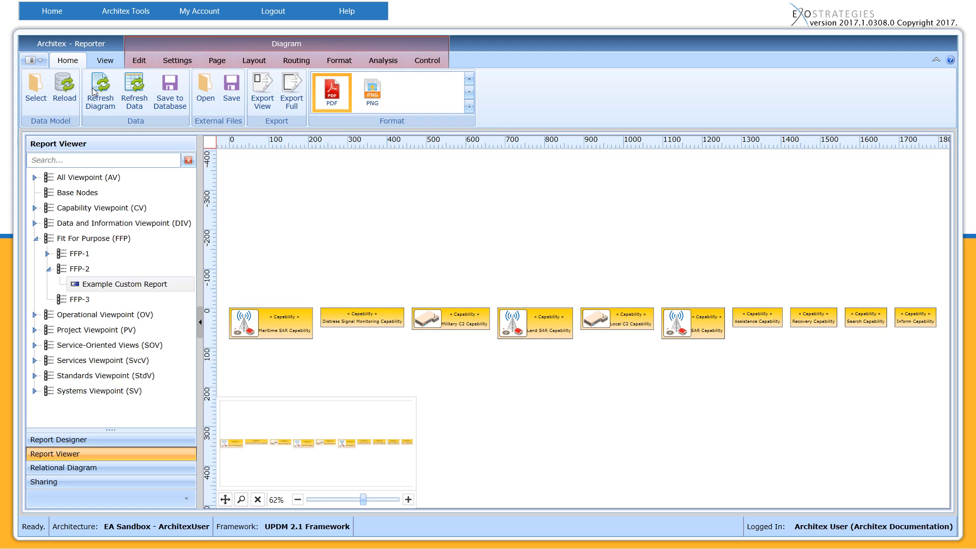
left_click(170, 85)
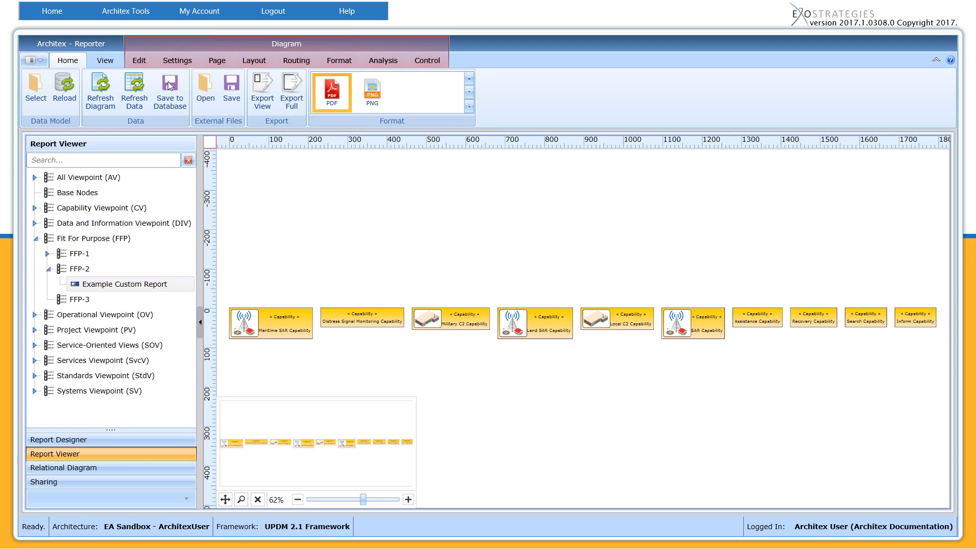